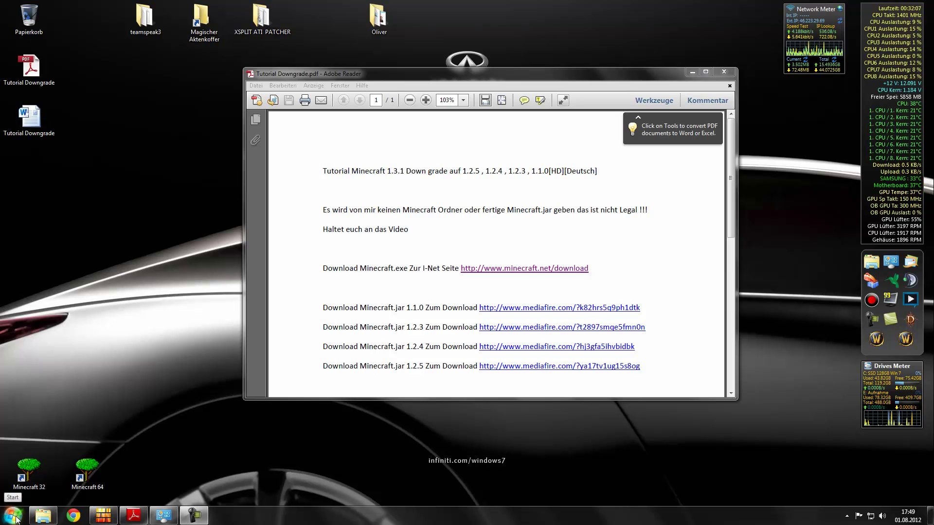
Step: Open the folder options from the Control Panel's Darstellung und Anpassung category
click(13, 515)
click(160, 409)
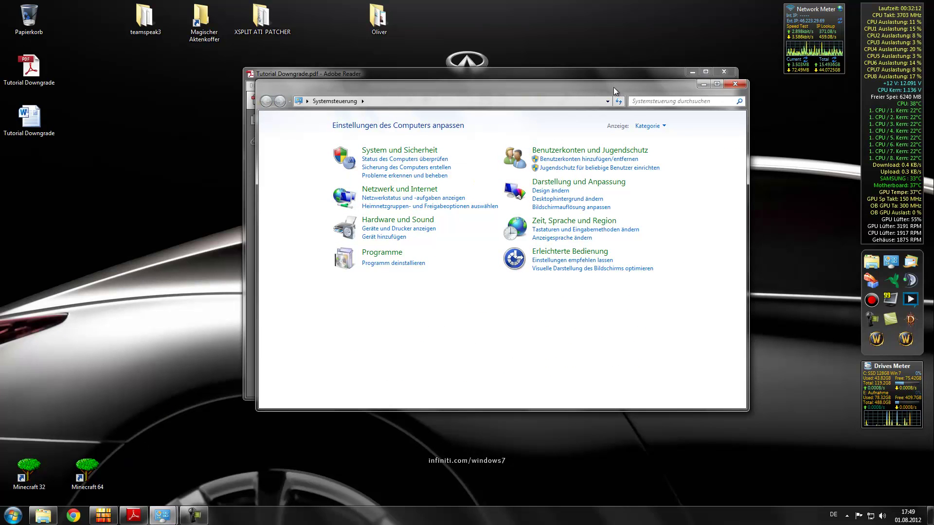
mouse_move(614, 87)
mouse_down()
mouse_move(599, 83)
mouse_move(605, 77)
mouse_up()
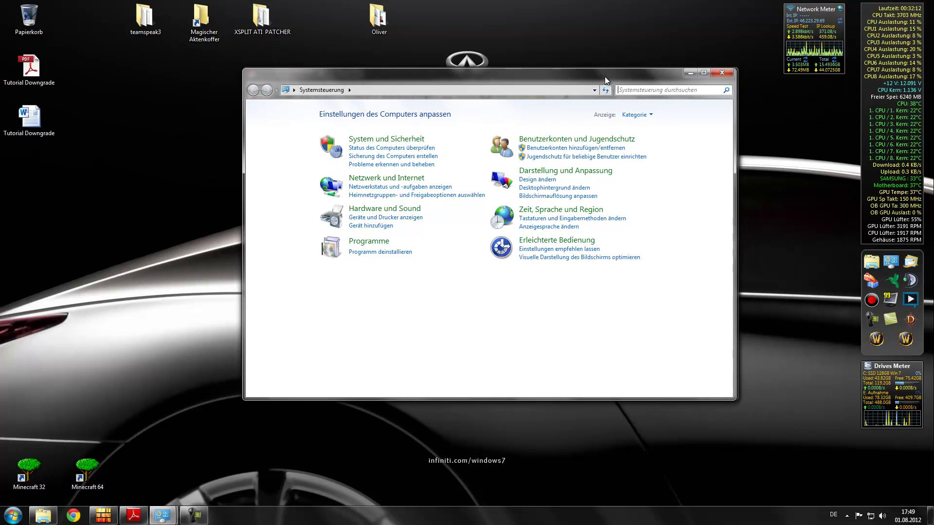
click(569, 173)
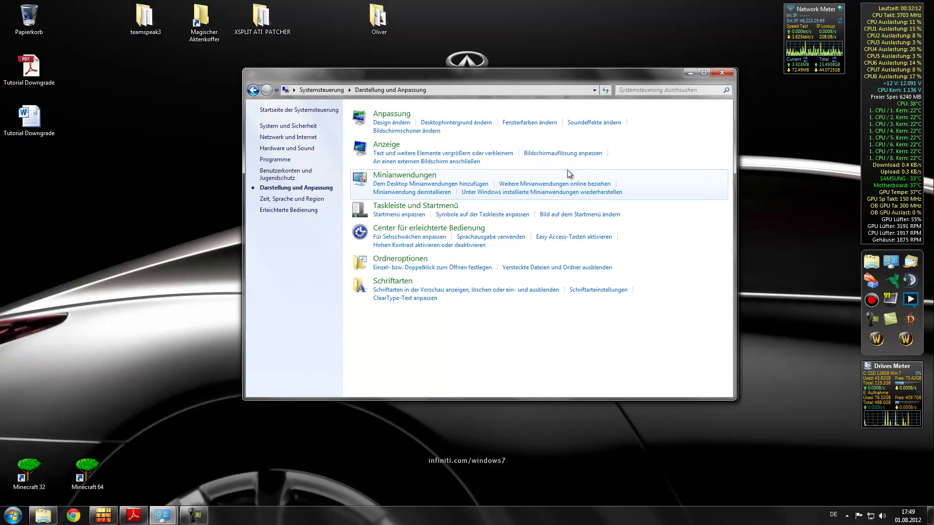
click(396, 267)
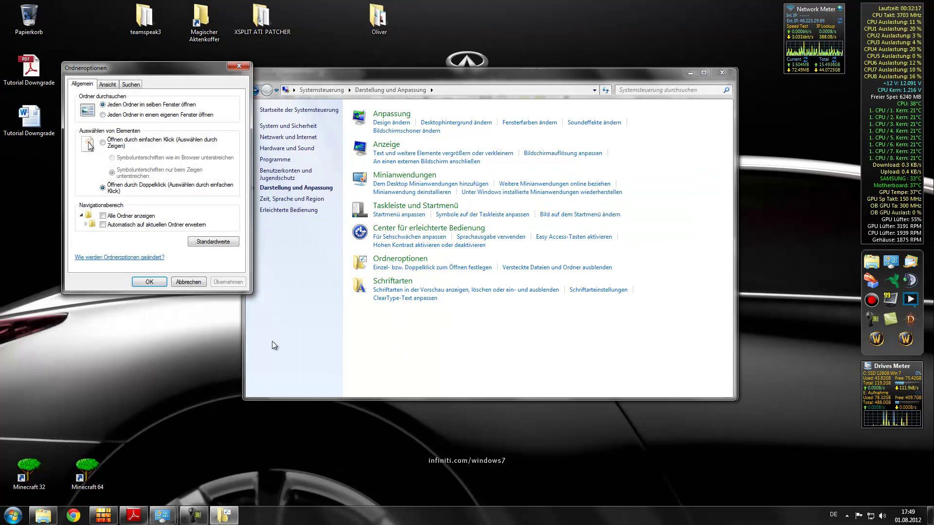
Step: Turn on the display of hidden files, folders and drives in the advanced folder settings and apply the change
click(108, 85)
drag(232, 180, 232, 218)
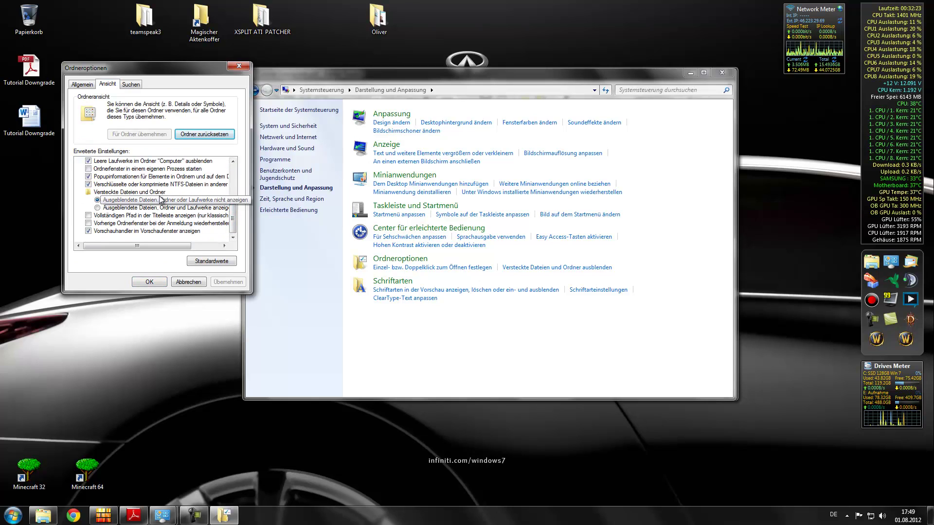
click(137, 208)
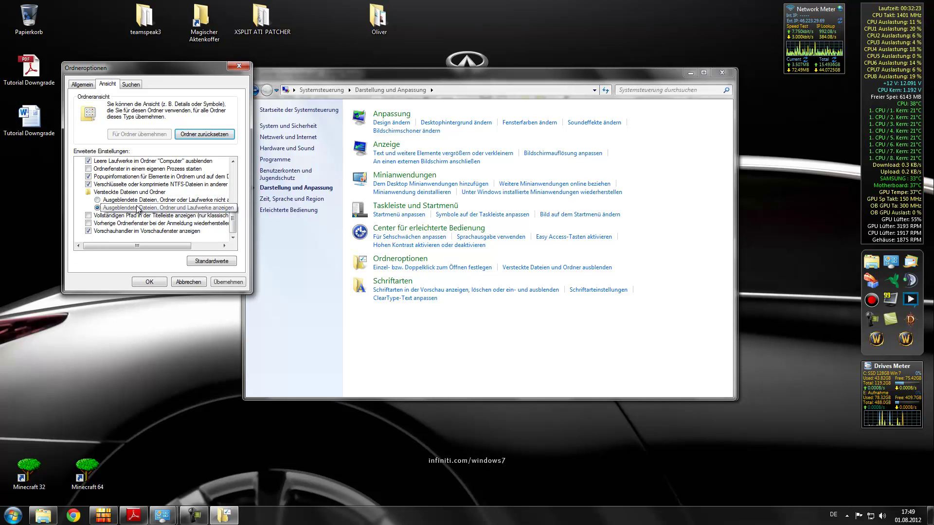
click(226, 283)
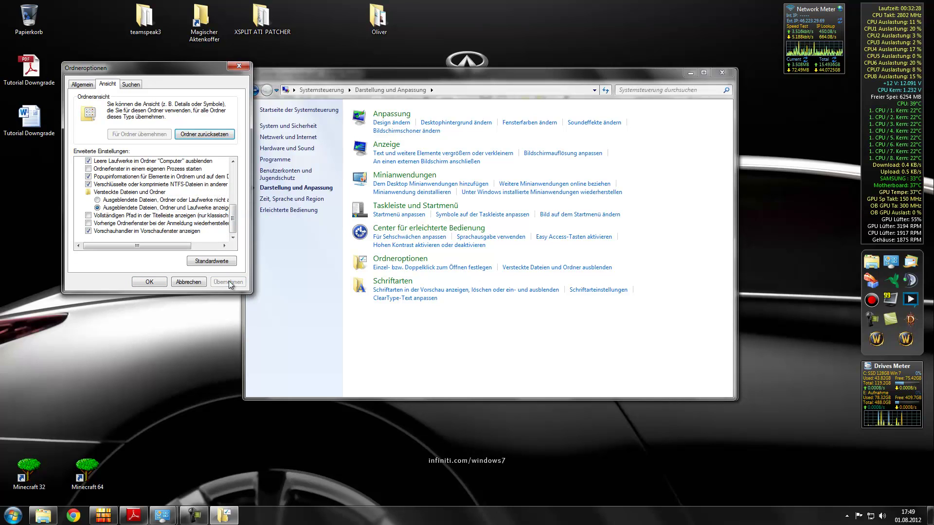
click(149, 282)
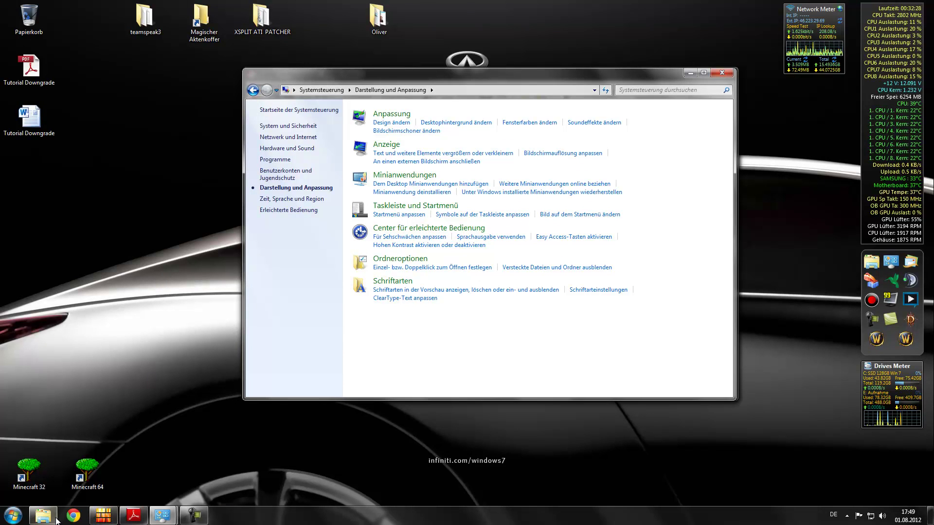
Step: Clear away the Control Panel and PDF windows and browse drive C: through Benutzer, OTW-PC, AppData and Roaming to the .minecraft folder
click(691, 73)
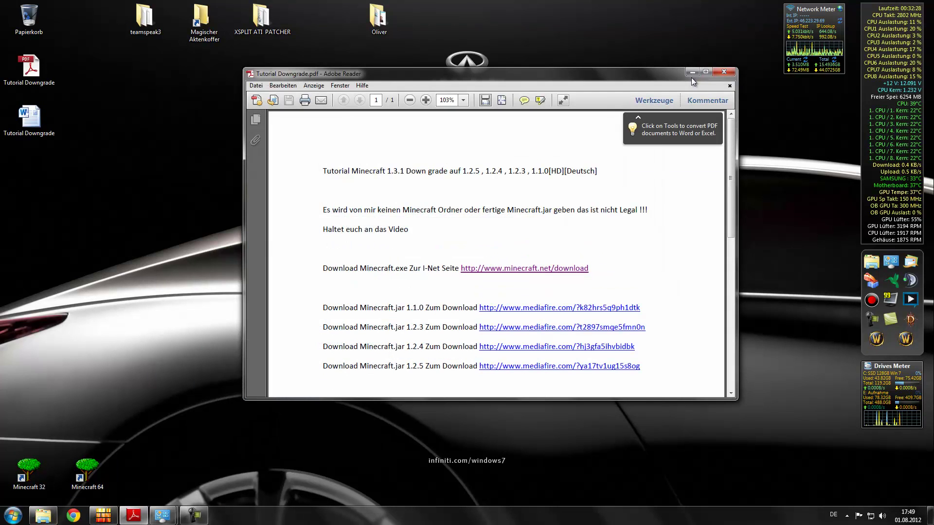
click(693, 72)
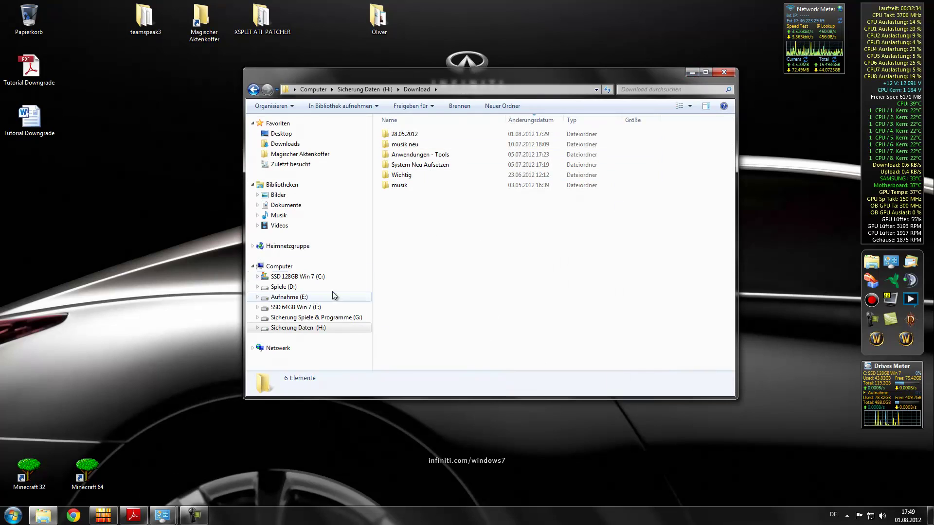
click(328, 276)
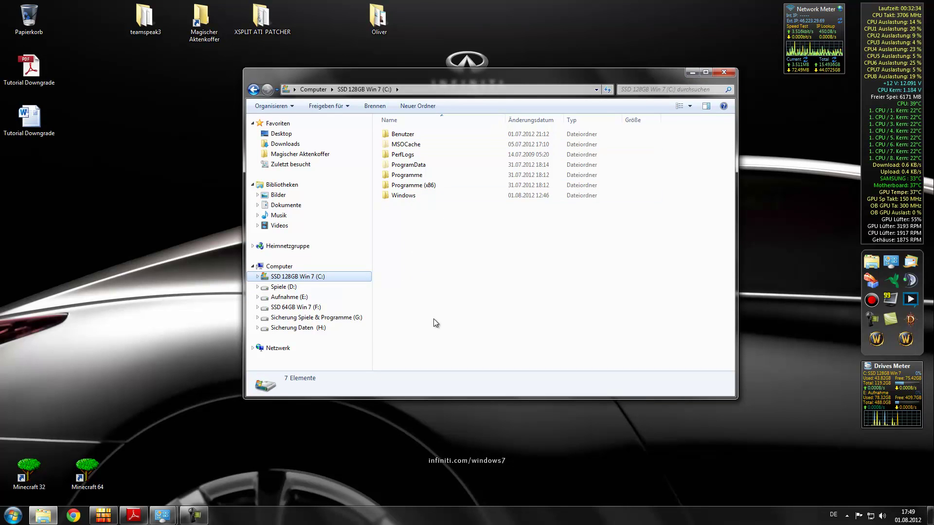
double_click(408, 138)
double_click(412, 155)
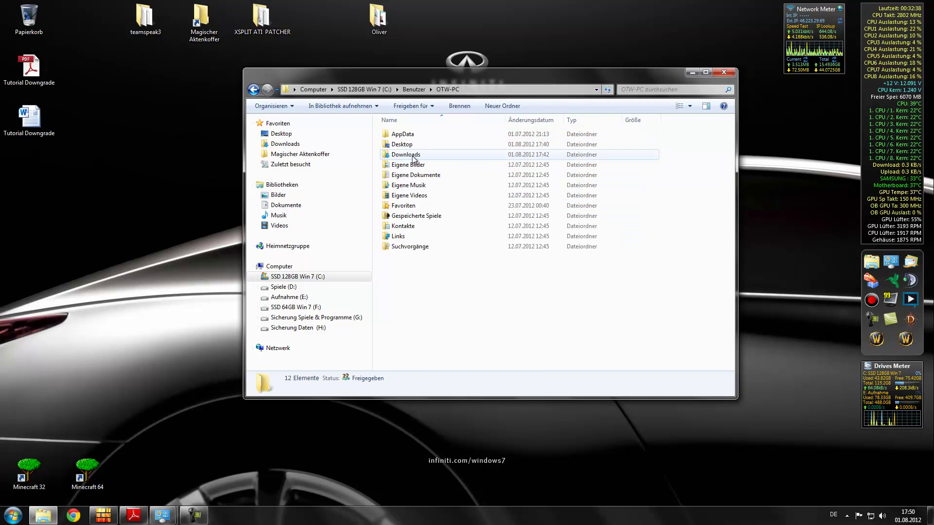
key(BackSpace)
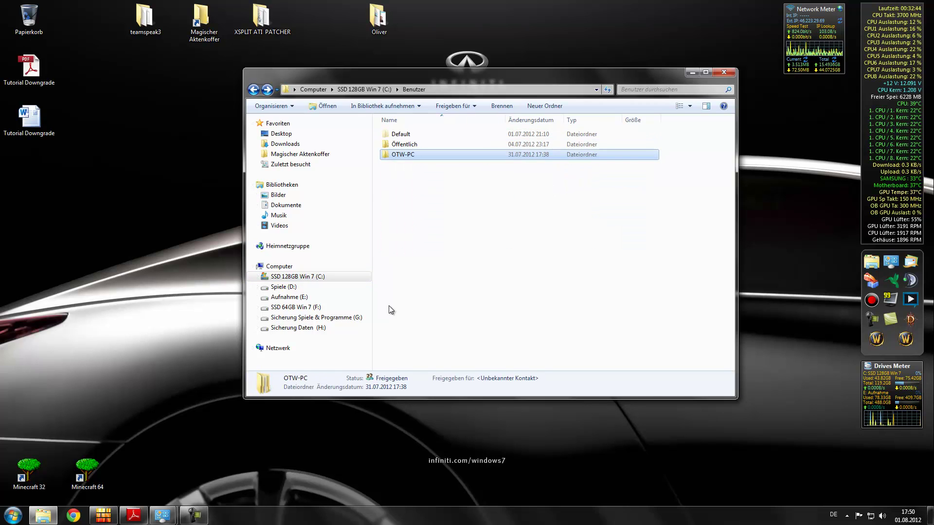
double_click(396, 156)
double_click(418, 136)
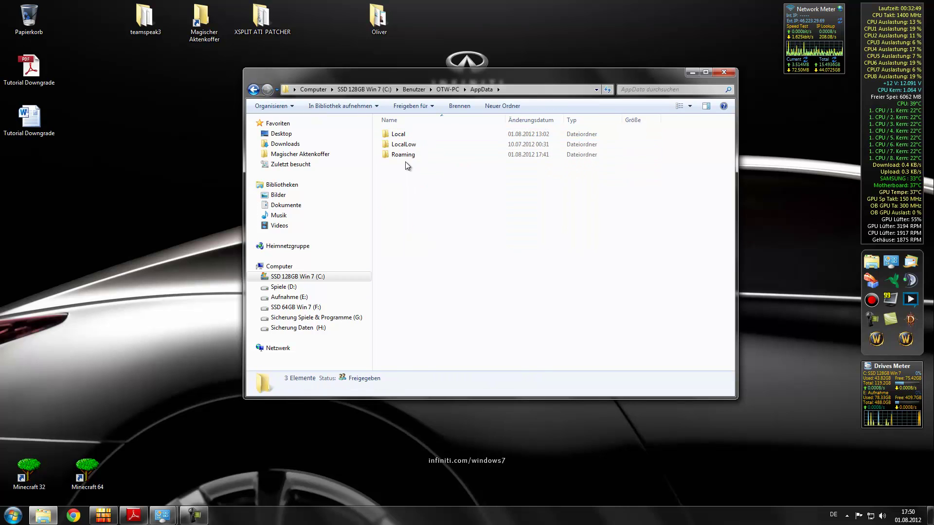
double_click(404, 157)
double_click(415, 137)
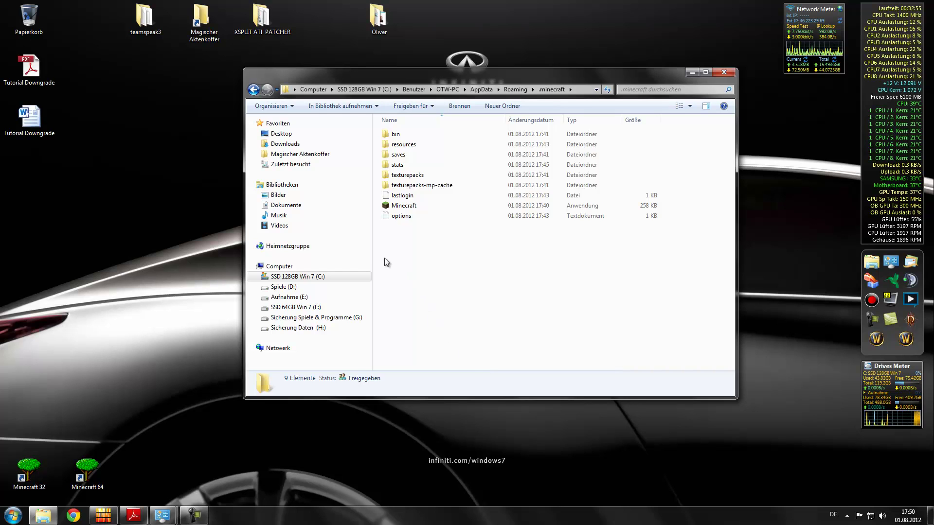
Step: Return to the Roaming folder and copy the whole .minecraft folder to the clipboard
drag(401, 288, 506, 136)
key(BackSpace)
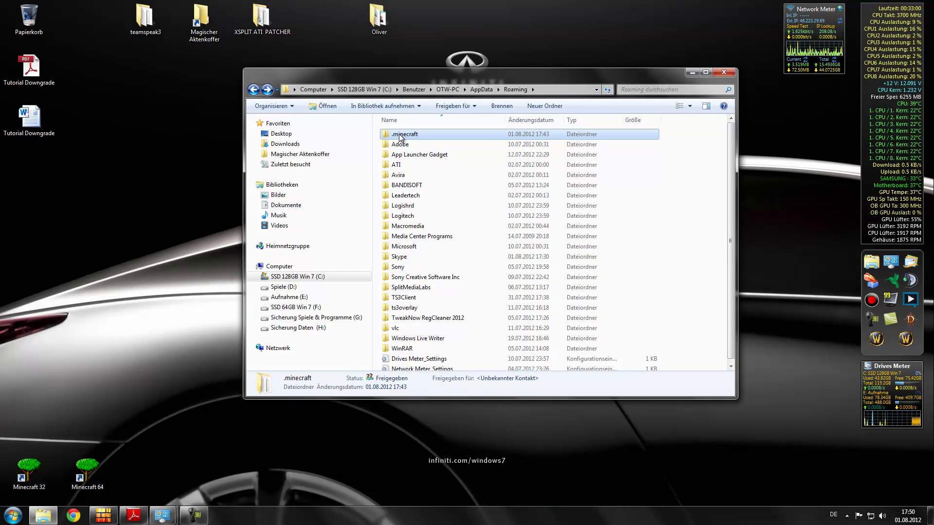
key(Menu)
click(452, 310)
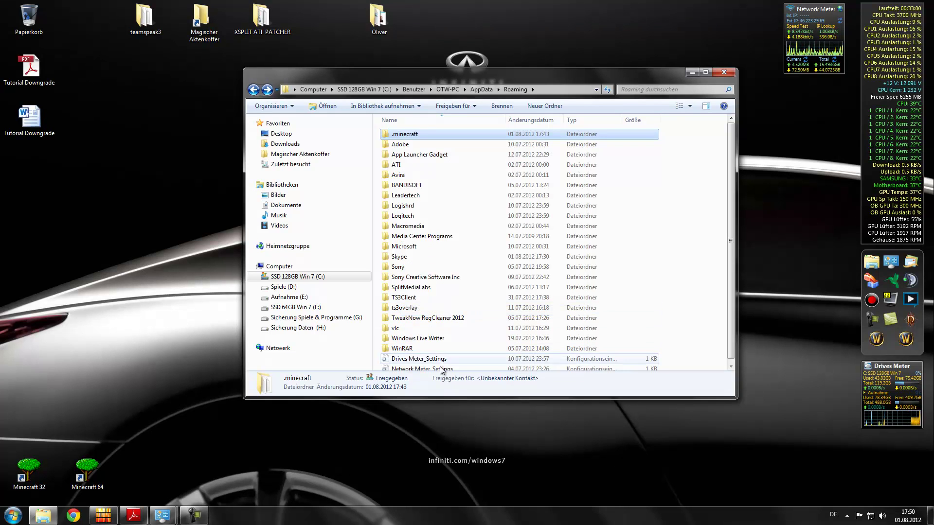
Step: Open the Minecraft folder on the Sicherung Daten (H:) drive
click(301, 329)
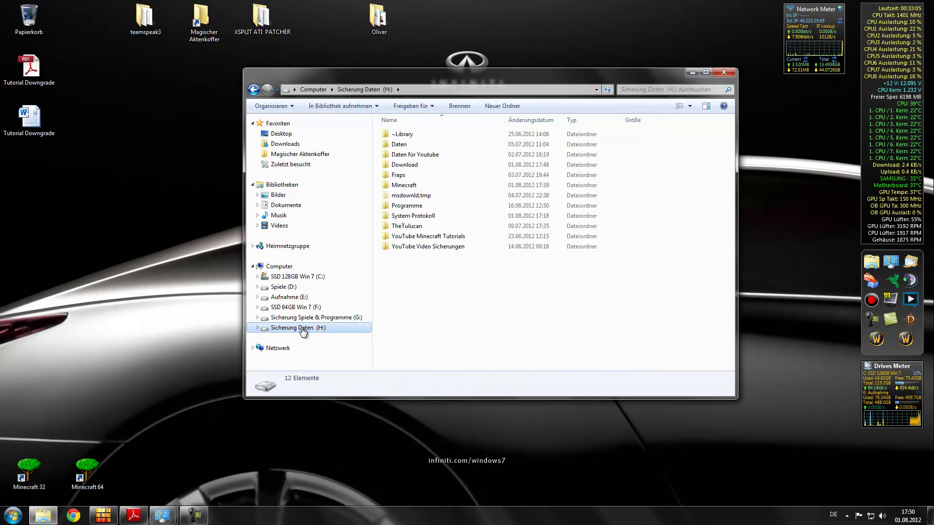
double_click(428, 188)
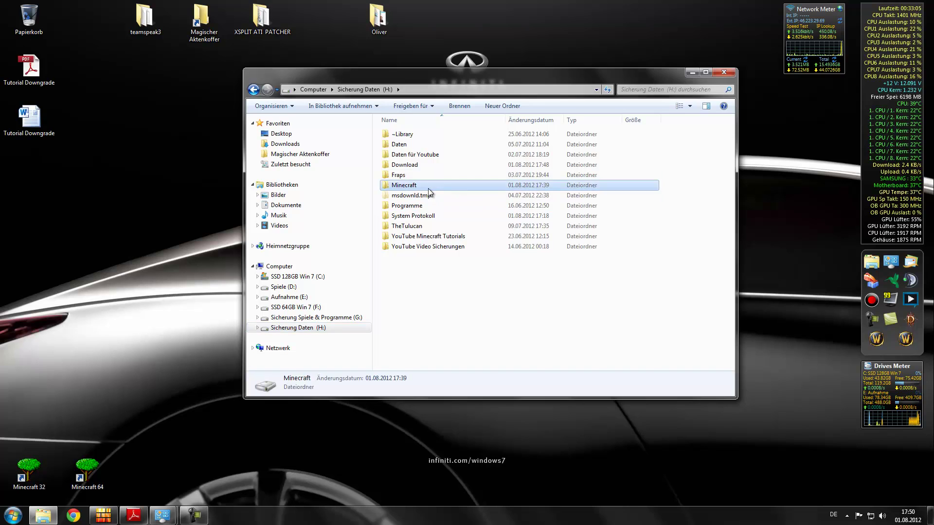
key(BackSpace)
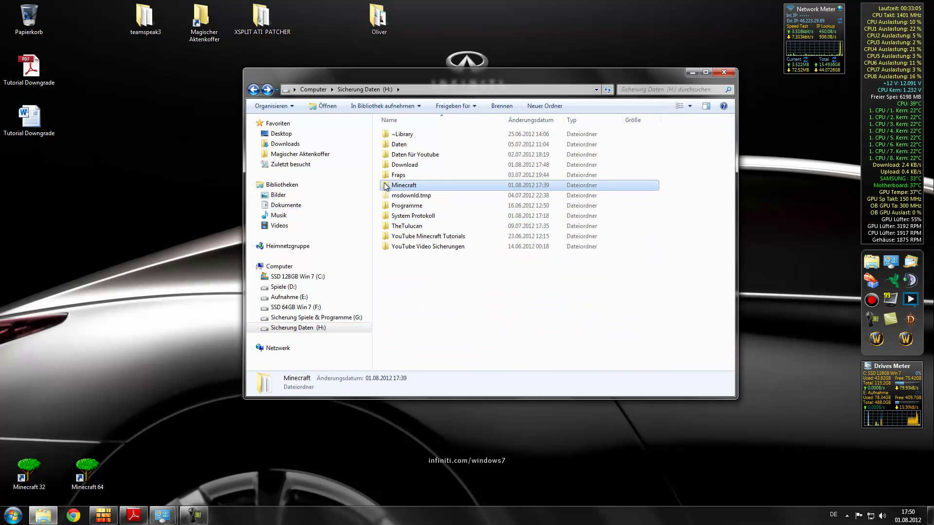
right_click(419, 187)
click(418, 186)
double_click(418, 186)
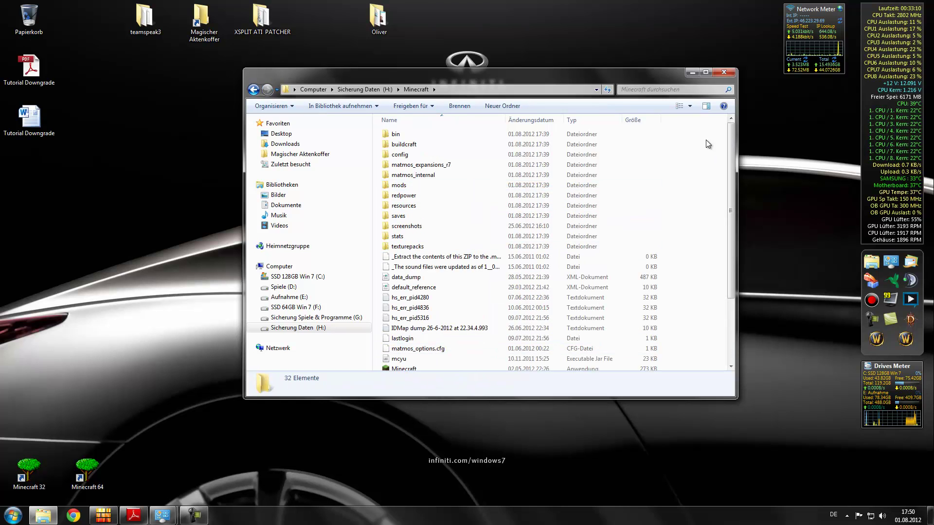
Step: Delete all existing contents of the Minecraft folder on H: and paste the copied .minecraft folder into it
drag(706, 139, 469, 251)
right_click(469, 251)
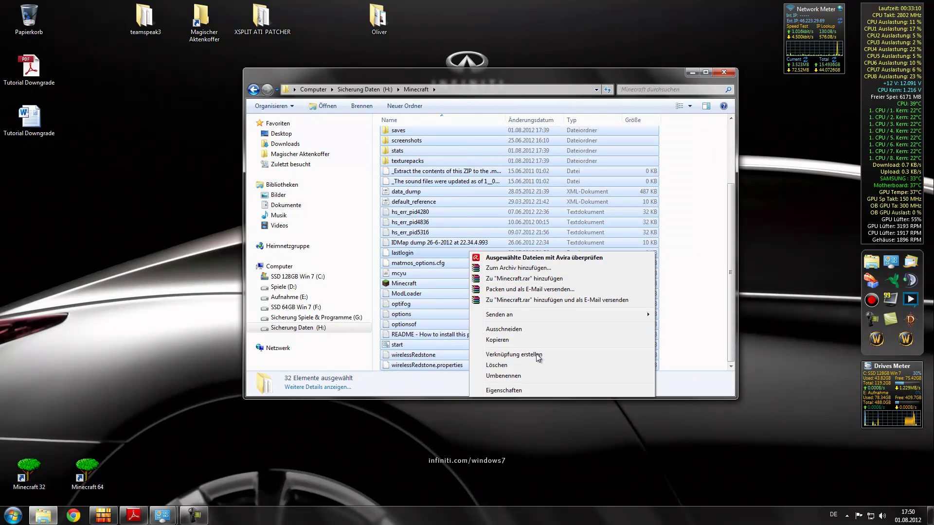
click(535, 369)
click(504, 265)
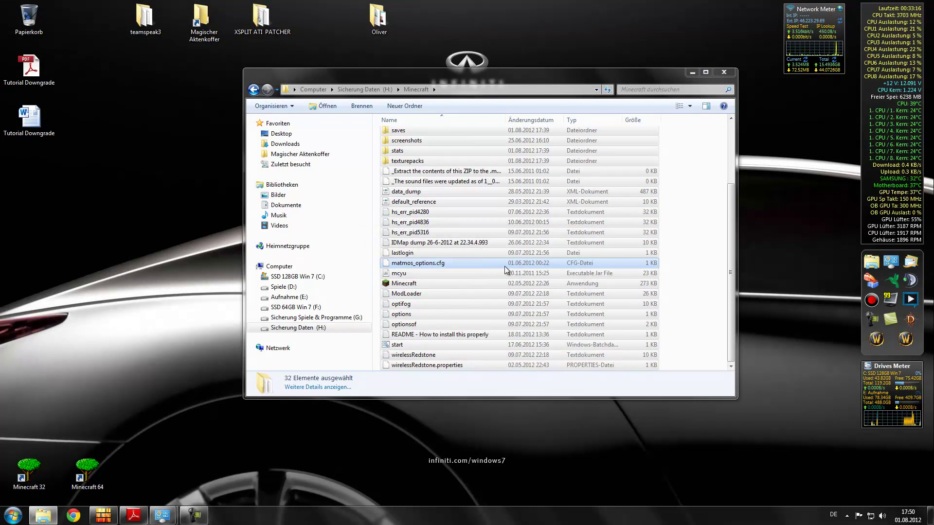
right_click(475, 241)
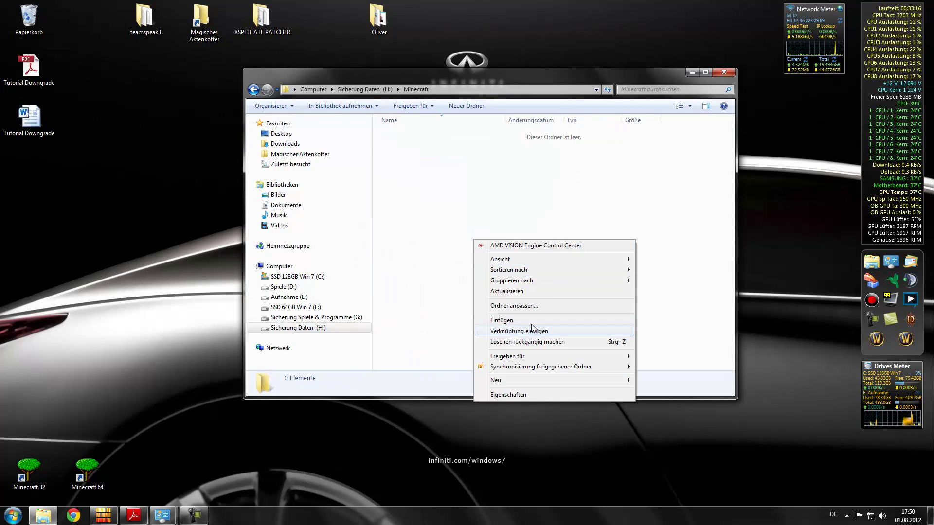
click(497, 321)
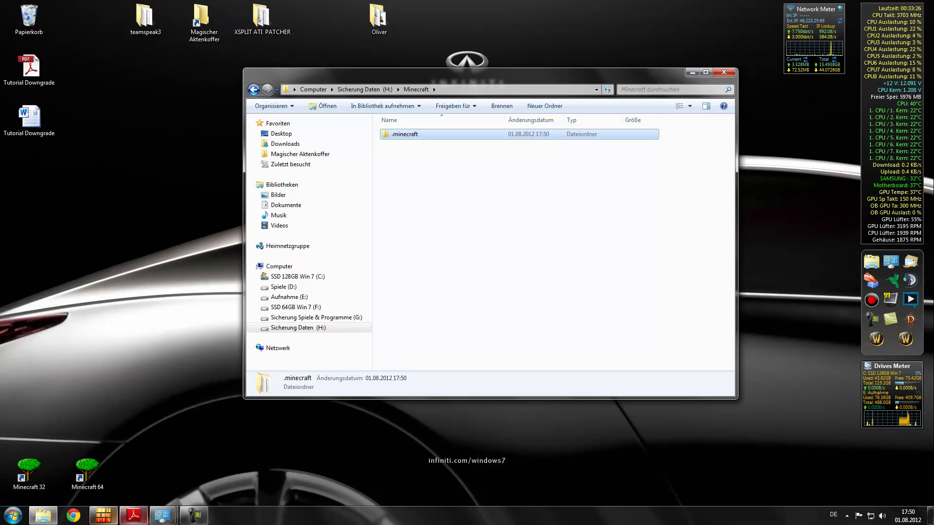
Step: Follow the minecraft.net/download link in the tutorial PDF and download Minecraft.exe for Windows in the browser
click(133, 516)
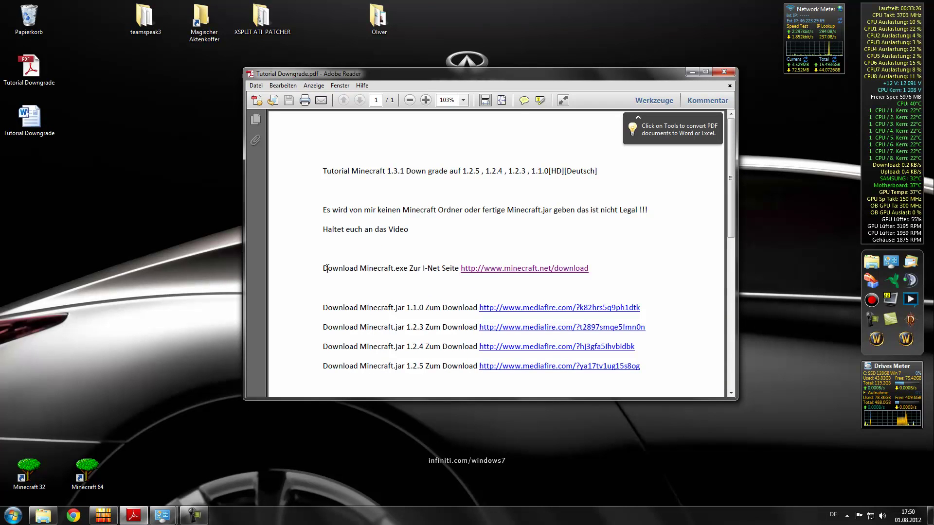
click(516, 271)
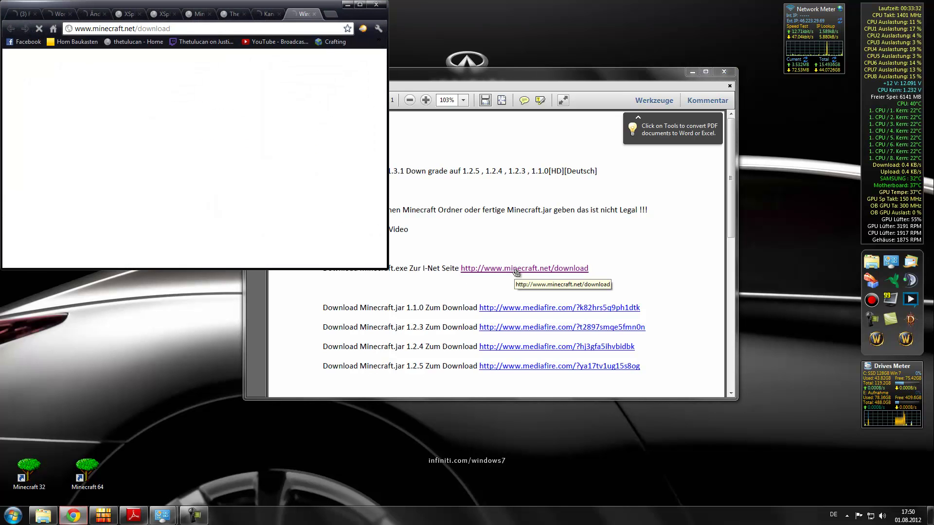
drag(387, 268, 788, 505)
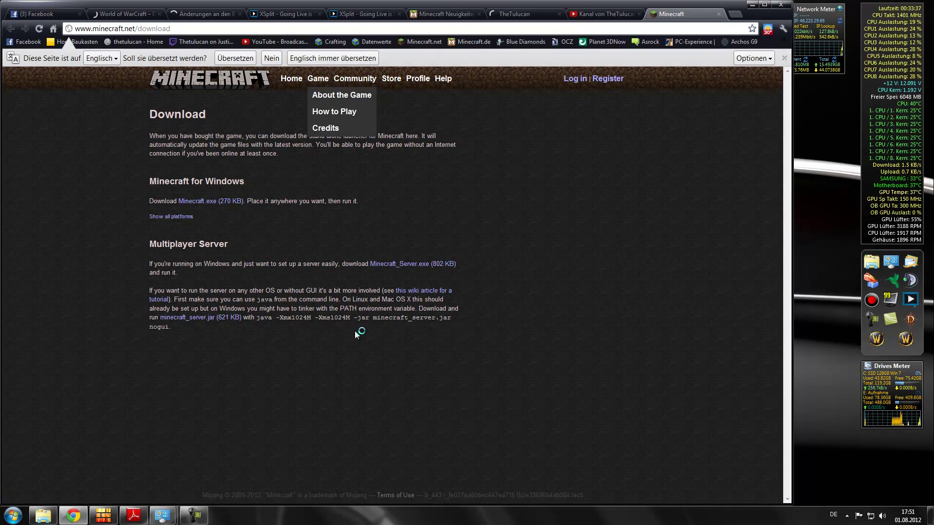
click(203, 202)
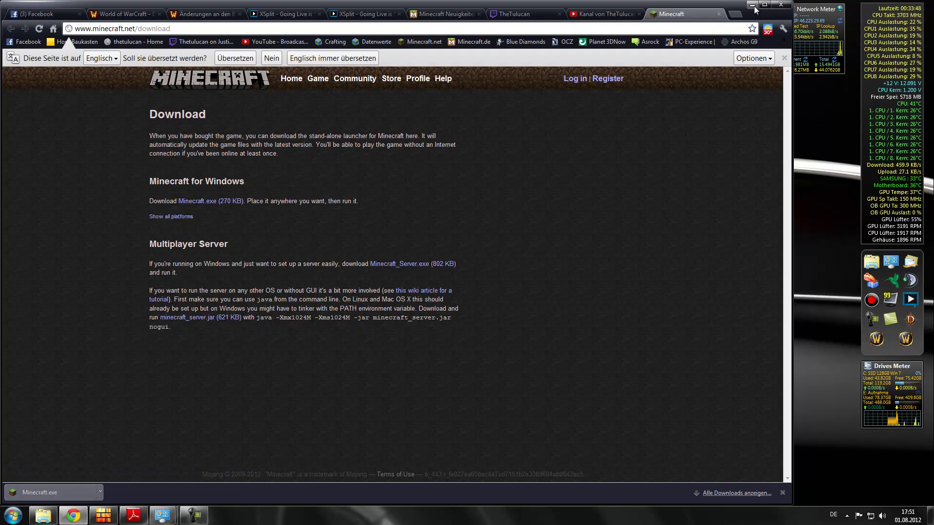
click(781, 6)
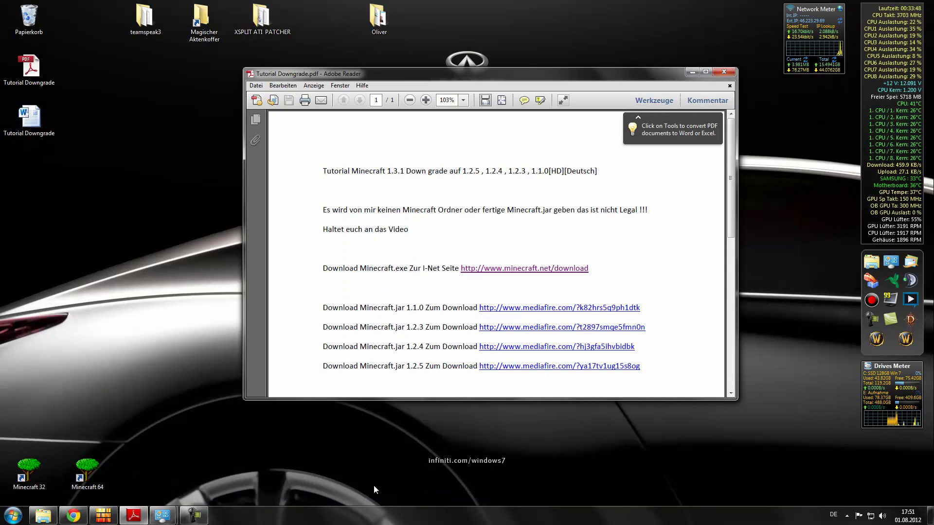
Step: Place a copy of the downloaded Minecraft application from the Download folder on H: onto the desktop
click(43, 516)
click(297, 331)
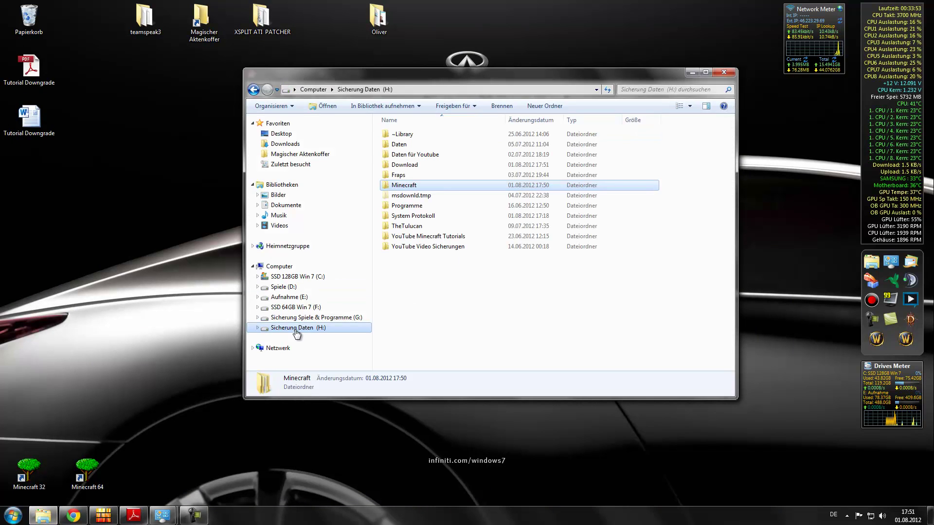
double_click(462, 164)
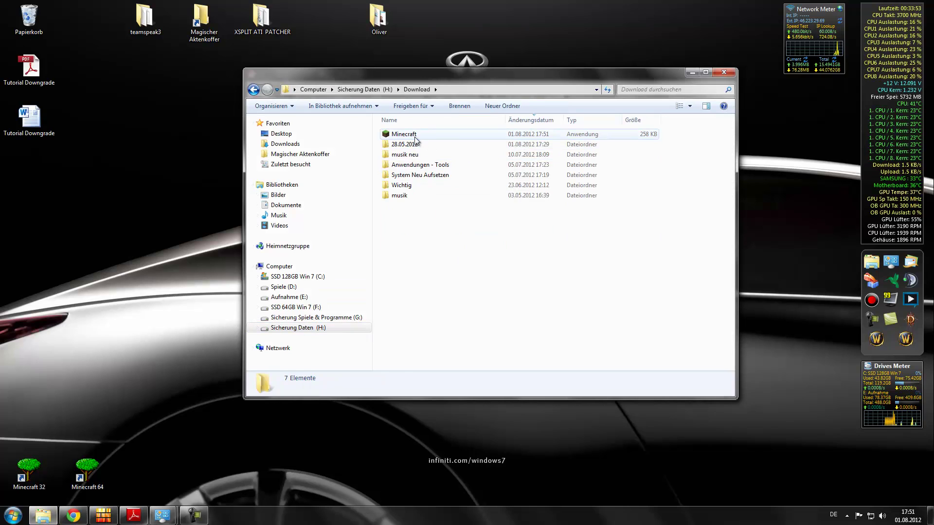
drag(413, 136, 159, 361)
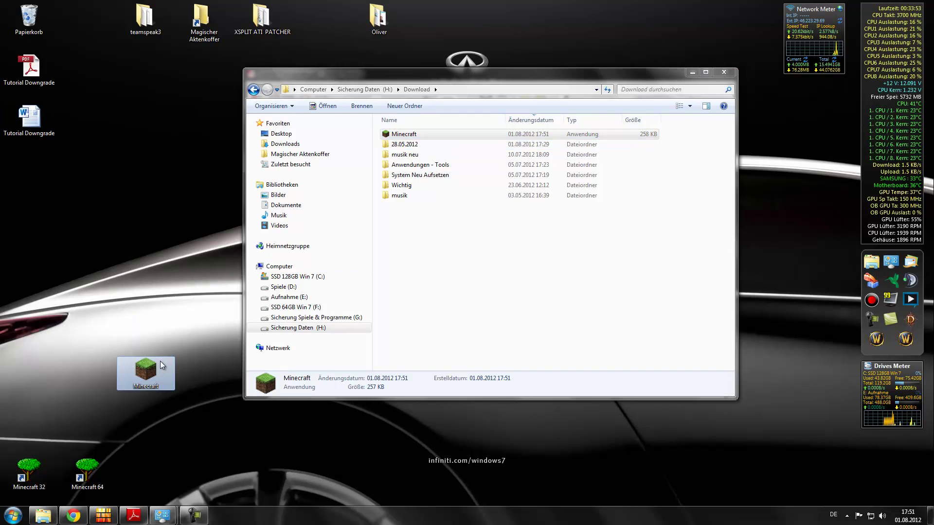
Step: Delete the .minecraft folder from AppData\Roaming in the user's profile on the C: drive, moving it to the Recycle Bin
click(315, 277)
double_click(391, 134)
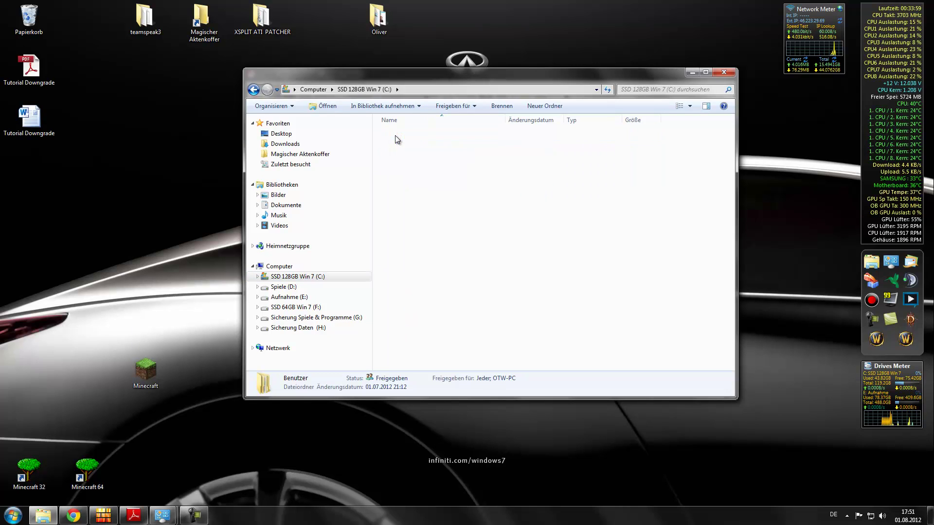
click(400, 155)
double_click(400, 155)
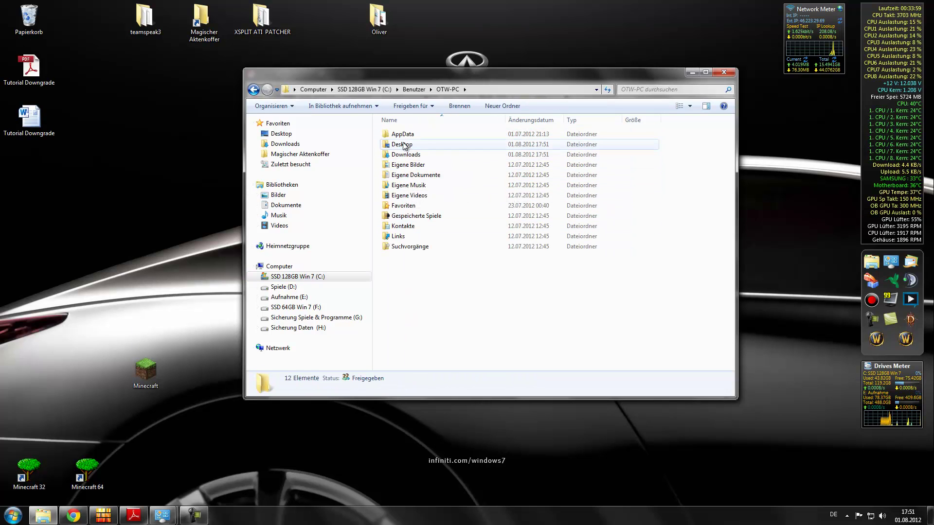
double_click(406, 135)
double_click(418, 155)
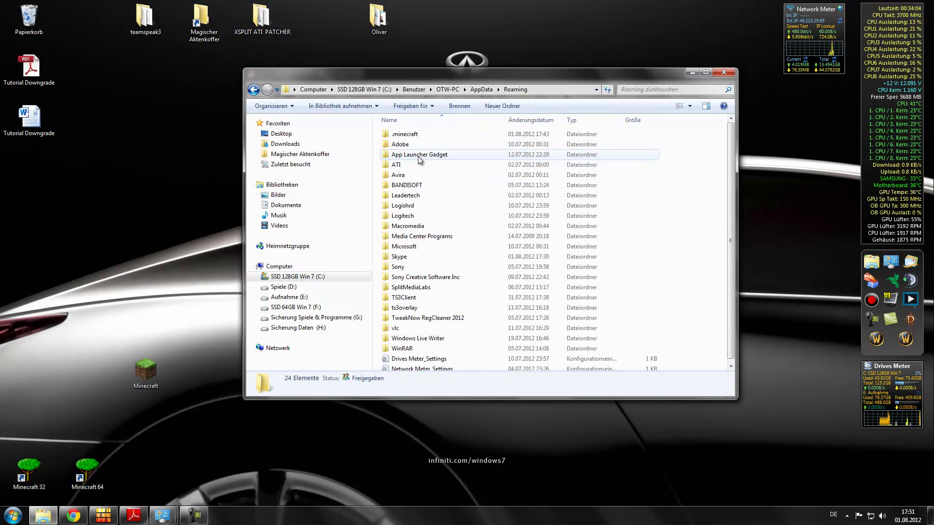
click(411, 137)
right_click(411, 138)
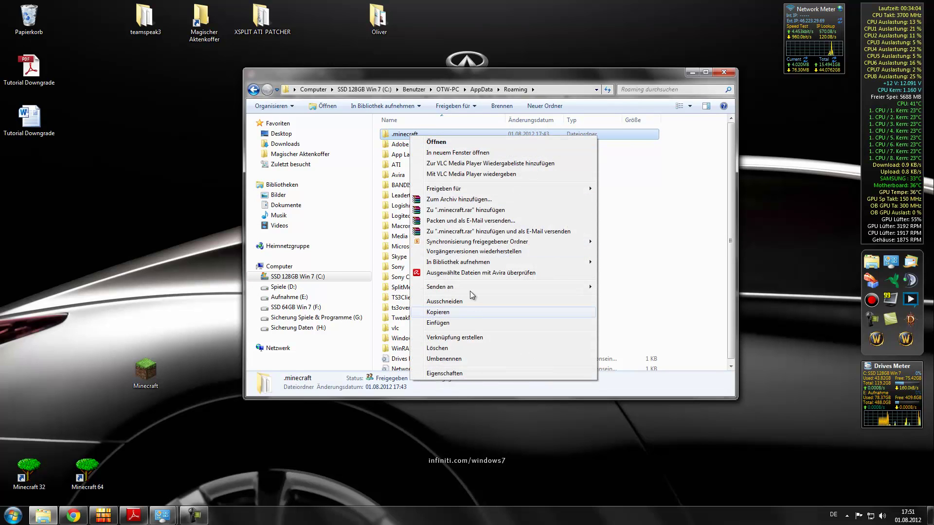
click(471, 348)
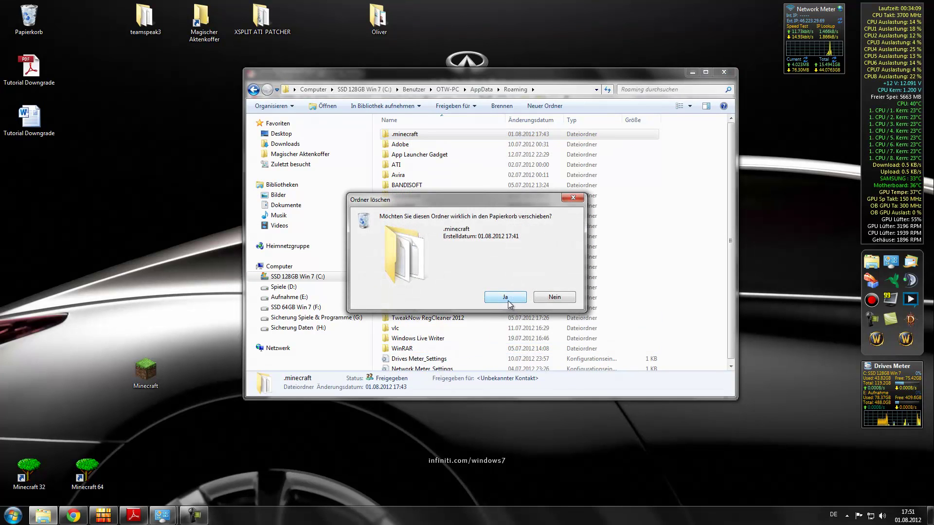
click(507, 298)
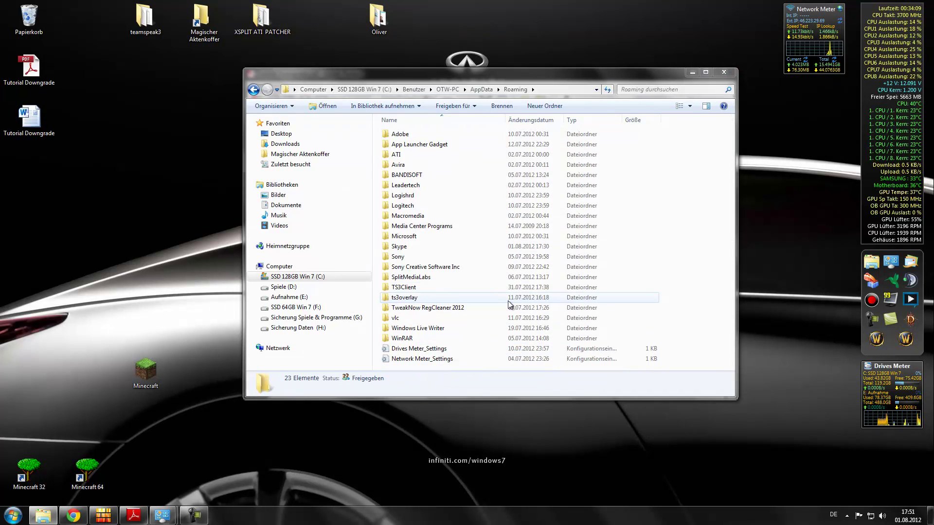
Step: Run the Minecraft application from the desktop, allow it to execute, and log in with the account username and password
double_click(150, 372)
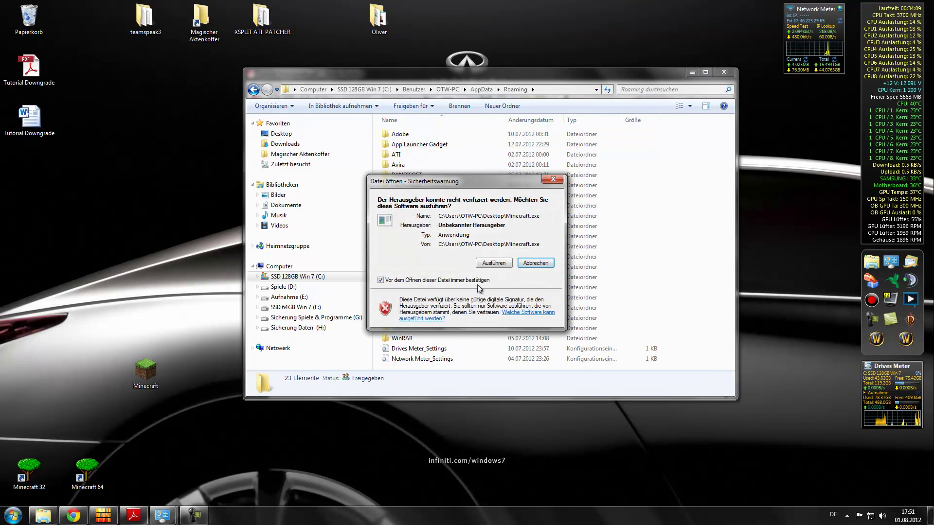
click(492, 263)
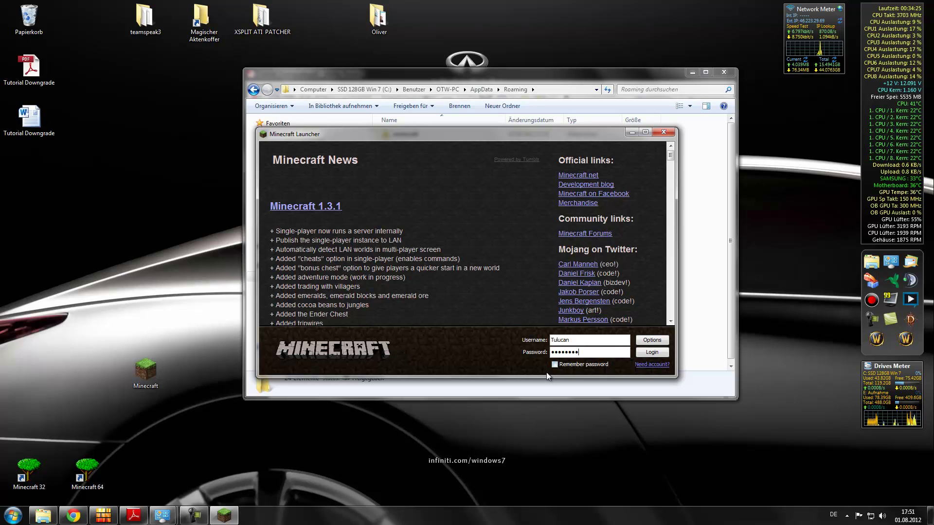
click(656, 354)
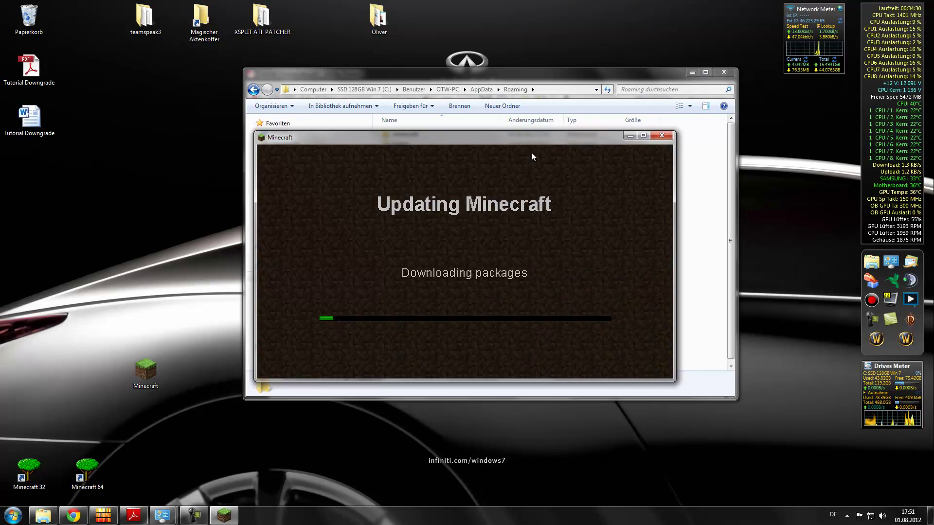
Step: Open the newly created .minecraft folder in Roaming and arrange the Minecraft window so the folder's contents stay in view
drag(547, 132, 341, 235)
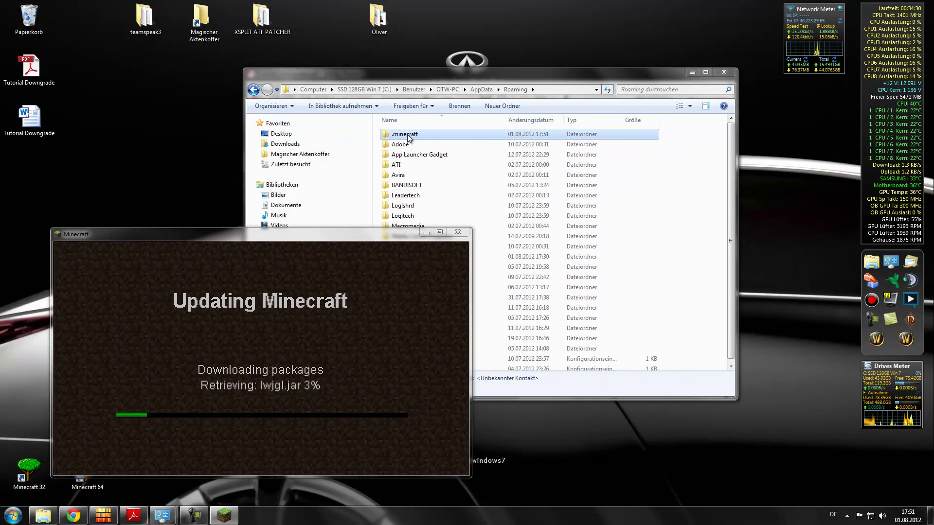
double_click(408, 134)
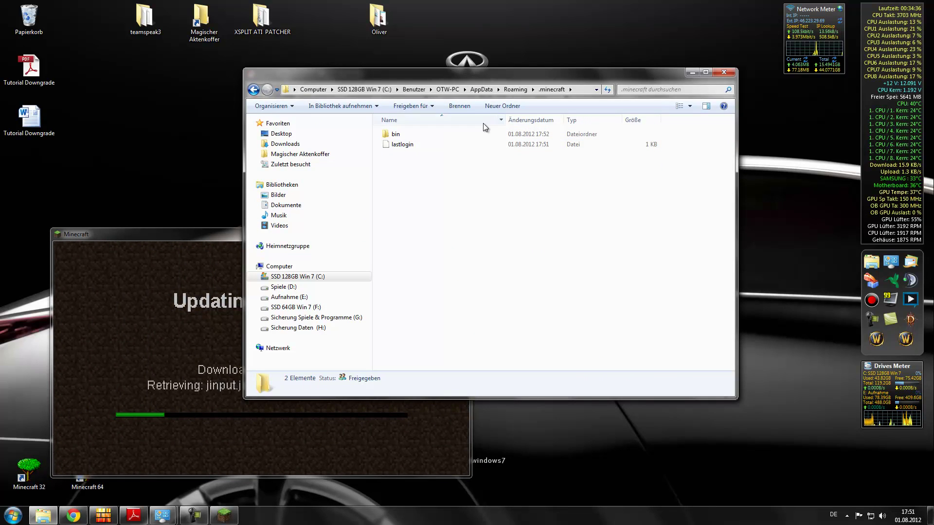
drag(190, 235, 589, 241)
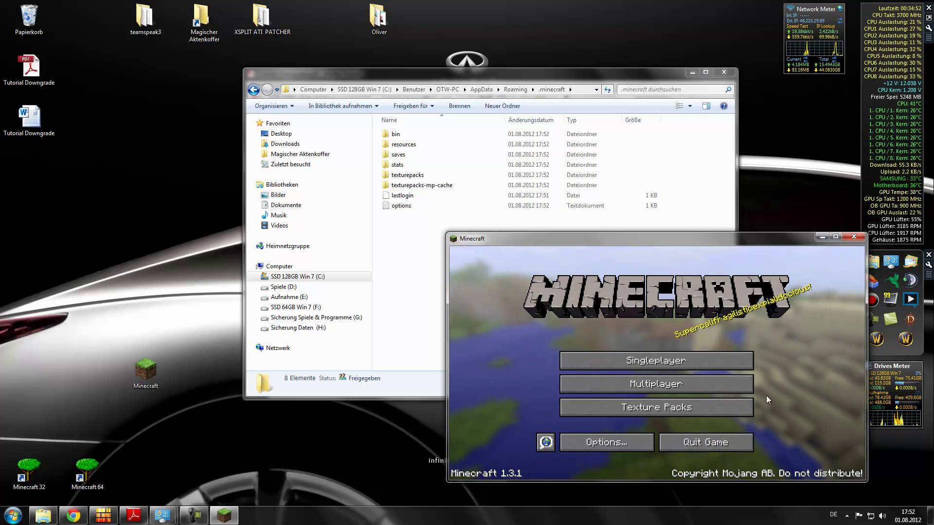
Step: Quit the game and move the Minecraft application from the desktop into the .minecraft folder
click(726, 441)
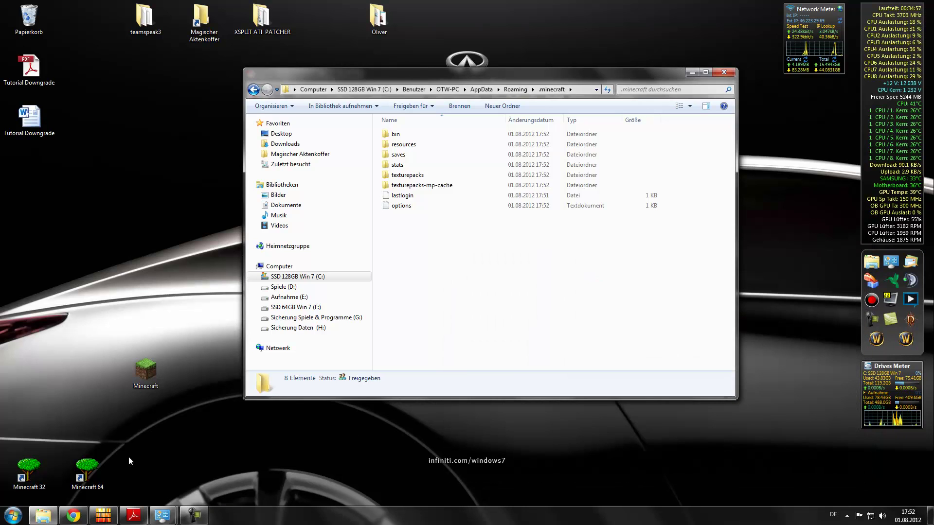
drag(143, 385, 405, 265)
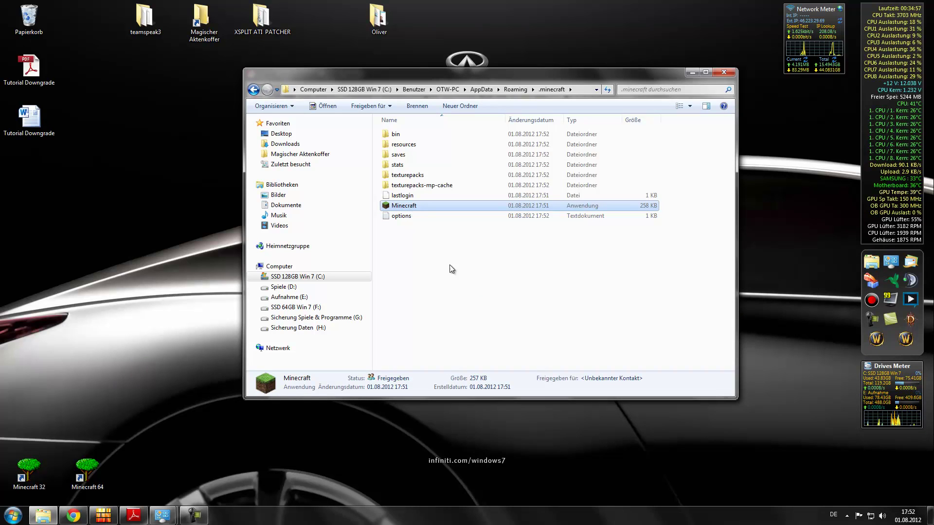
Step: Follow the Minecraft.jar 1.2.5 link in the tutorial PDF, download and keep minecraft.jar from MediaFire, and close the browser
click(141, 516)
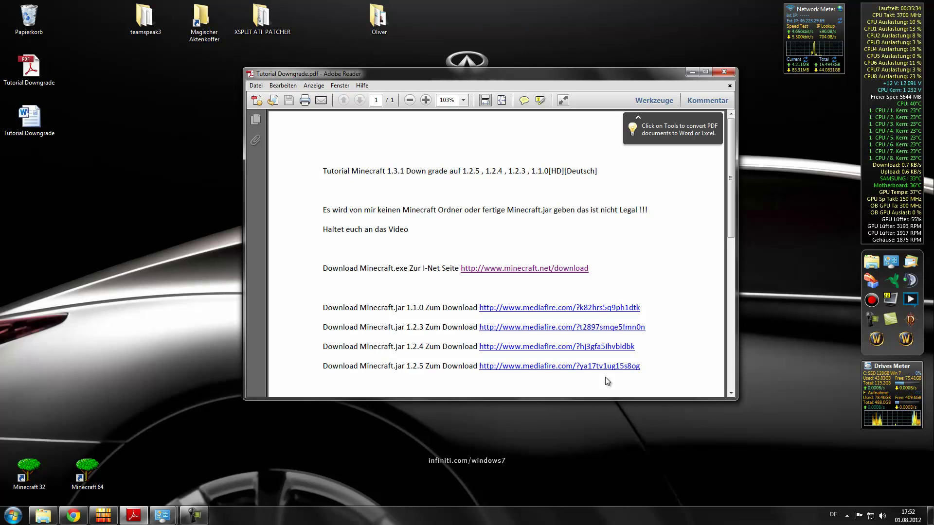
click(557, 369)
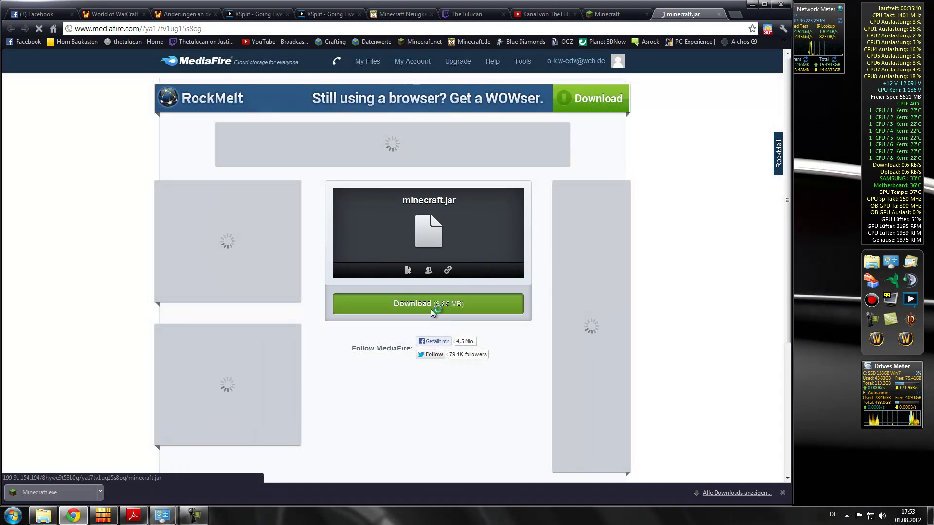
click(431, 308)
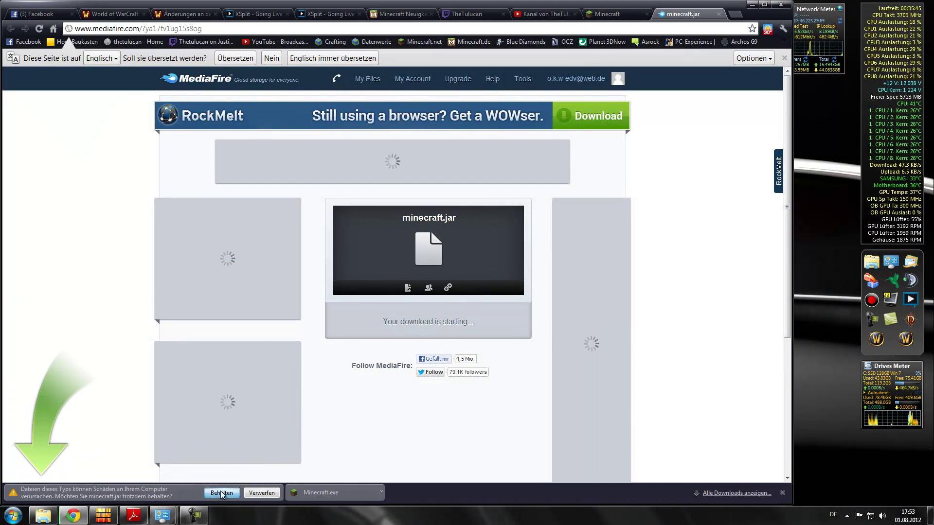
click(221, 493)
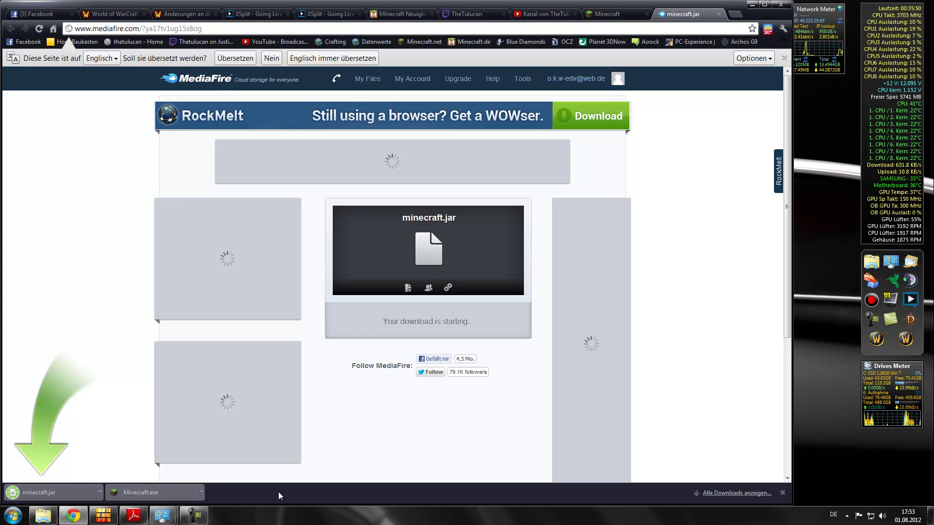
click(718, 14)
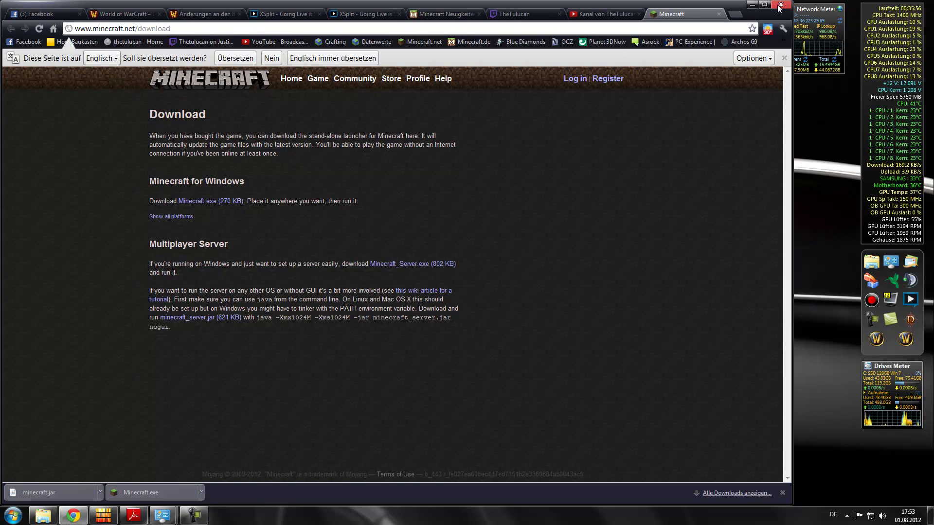
click(780, 8)
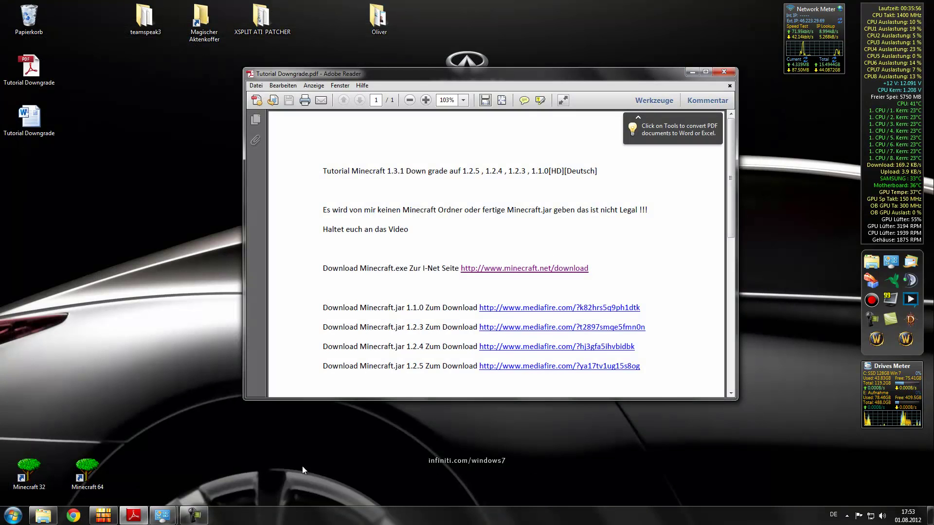
Step: Copy the downloaded minecraft Executable Jar File from the Download folder on Sicherung Daten (H:)
click(43, 517)
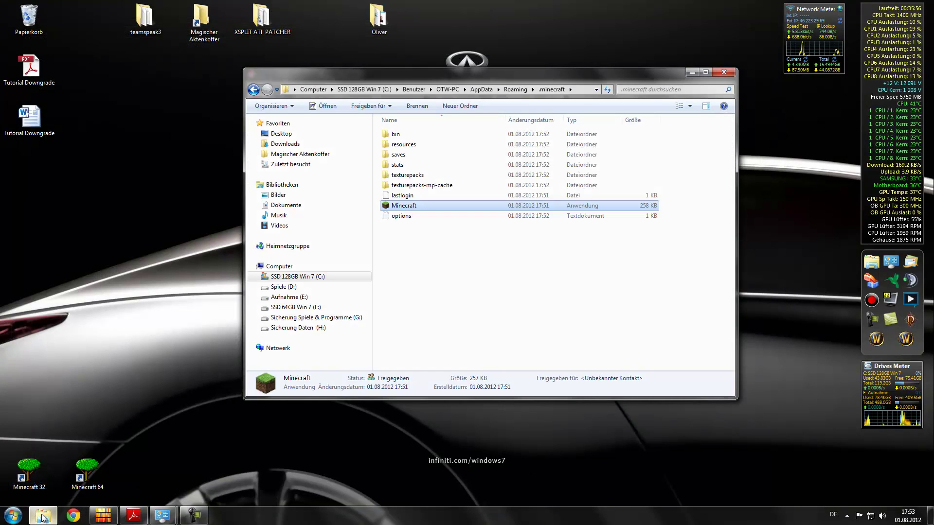
click(305, 328)
double_click(431, 165)
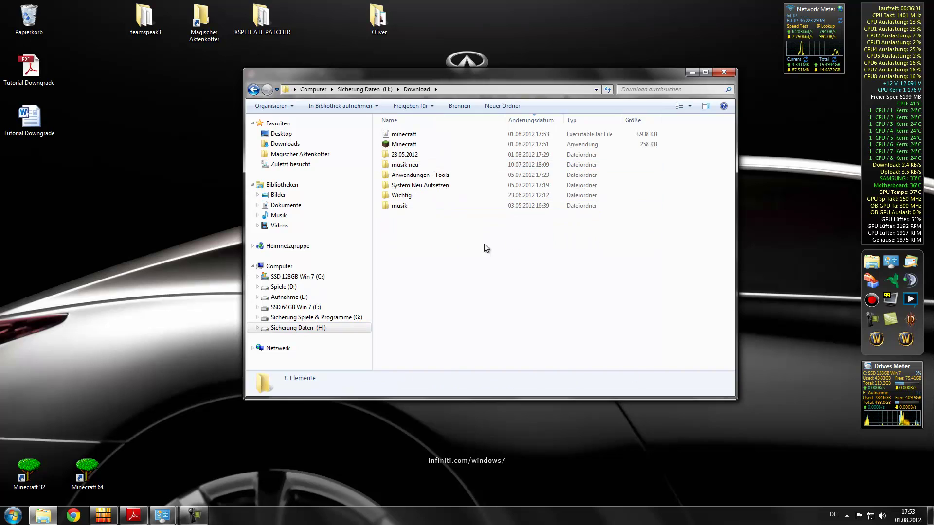
click(489, 135)
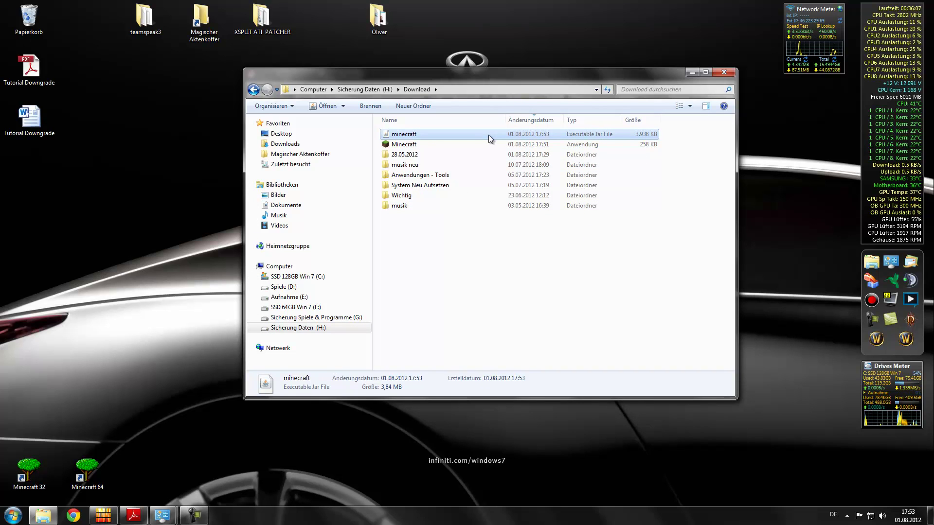
right_click(488, 136)
click(546, 244)
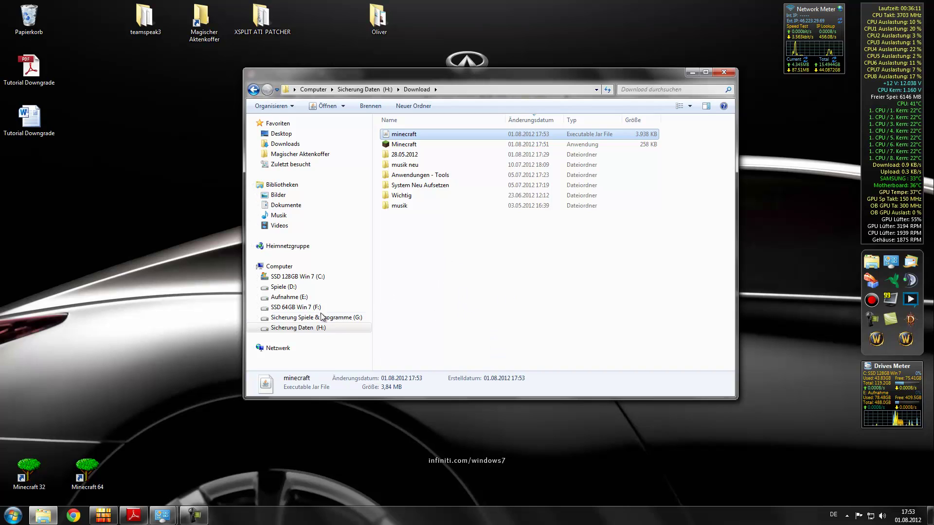
Step: Paste the copied minecraft.jar into the bin folder of AppData\Roaming\.minecraft on C:, replacing the existing file
click(316, 277)
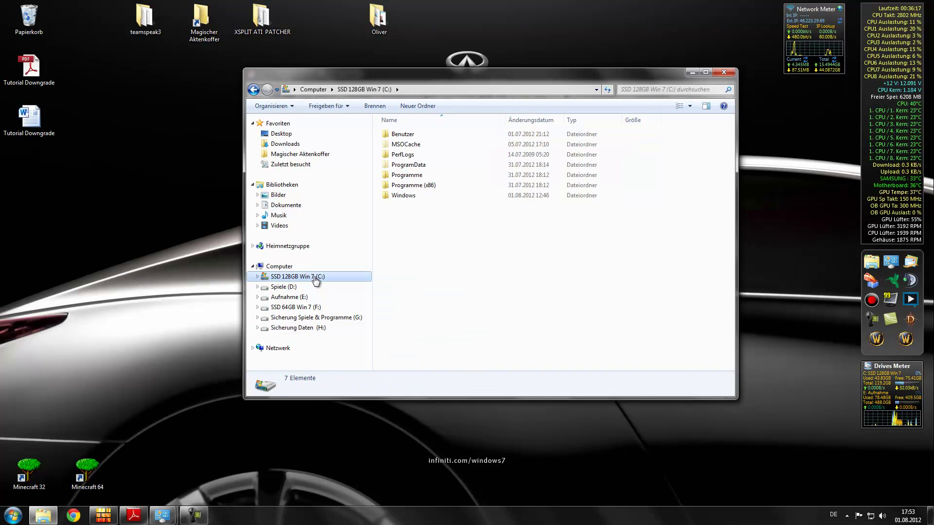
double_click(428, 133)
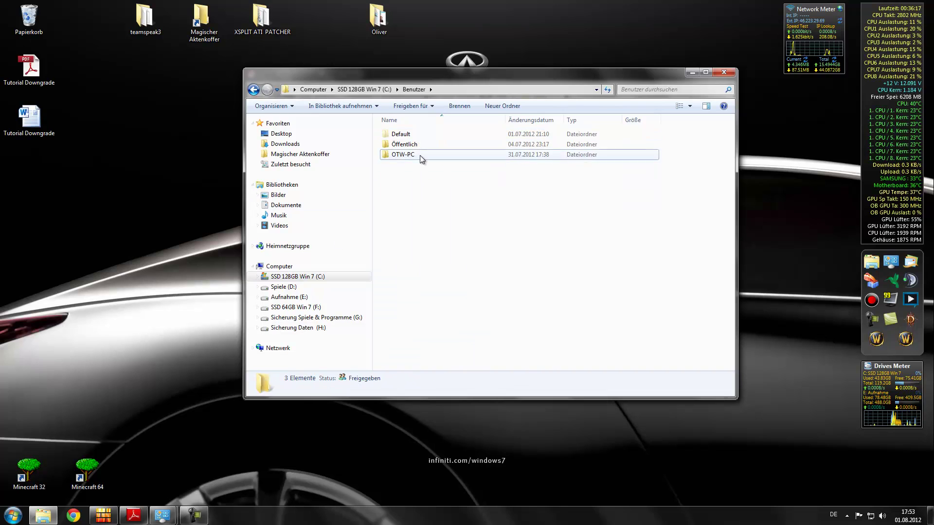
double_click(419, 155)
double_click(419, 135)
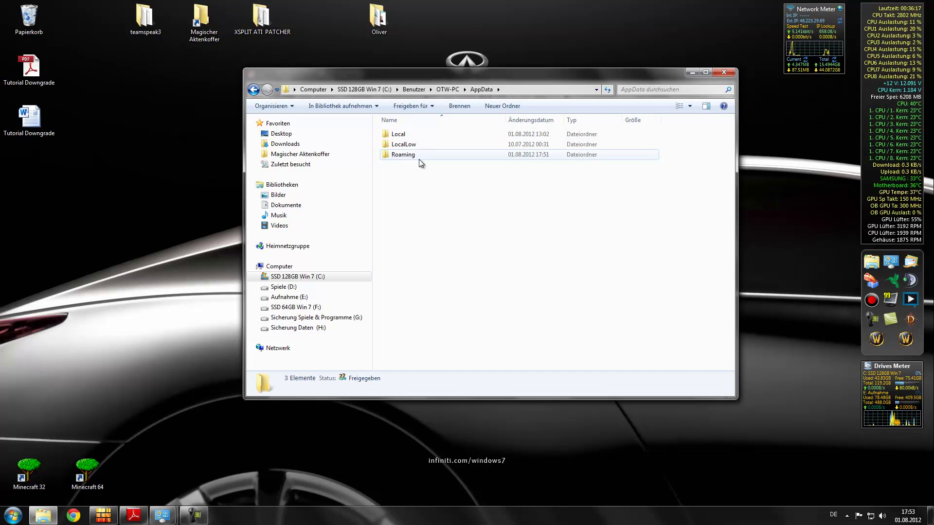
double_click(419, 159)
double_click(421, 137)
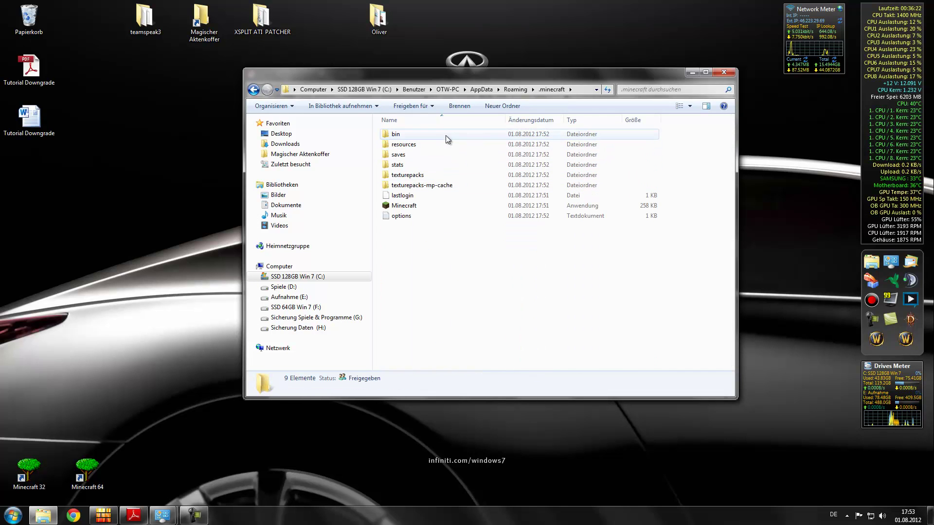
double_click(445, 134)
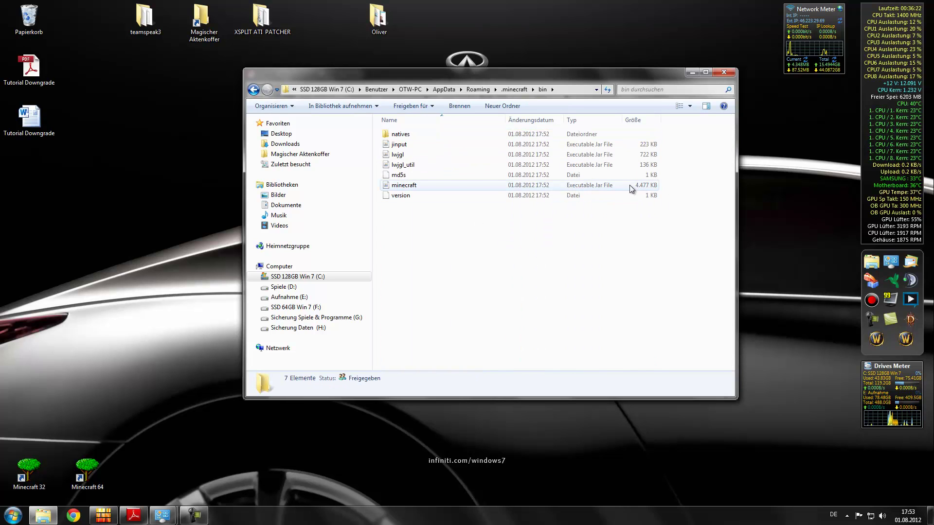
right_click(497, 311)
click(557, 391)
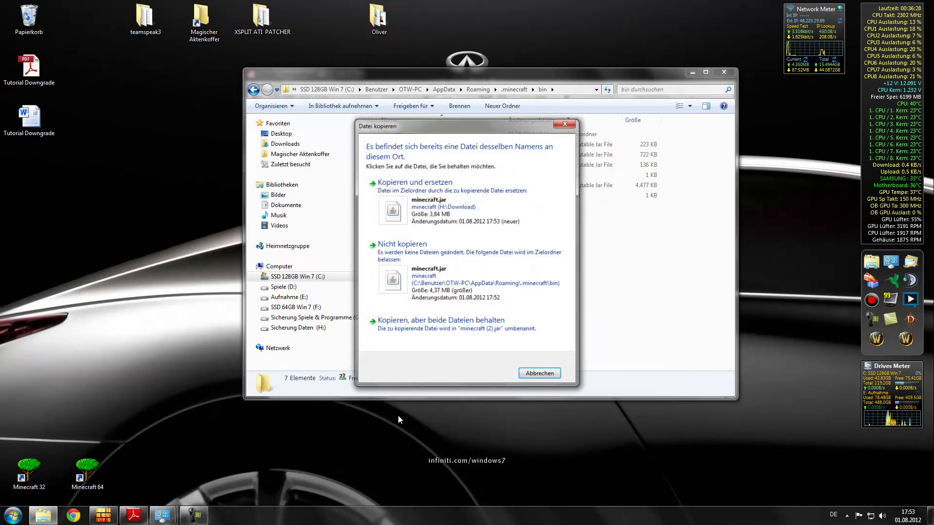
click(467, 218)
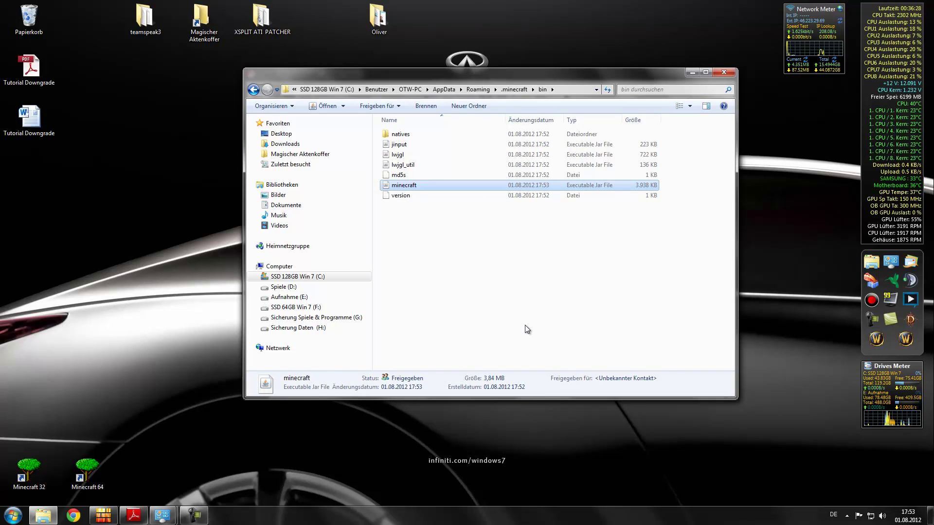
Step: Run the Minecraft application from the .minecraft folder, allow it to execute, and log in with the remembered credentials
key(BackSpace)
click(407, 209)
double_click(407, 208)
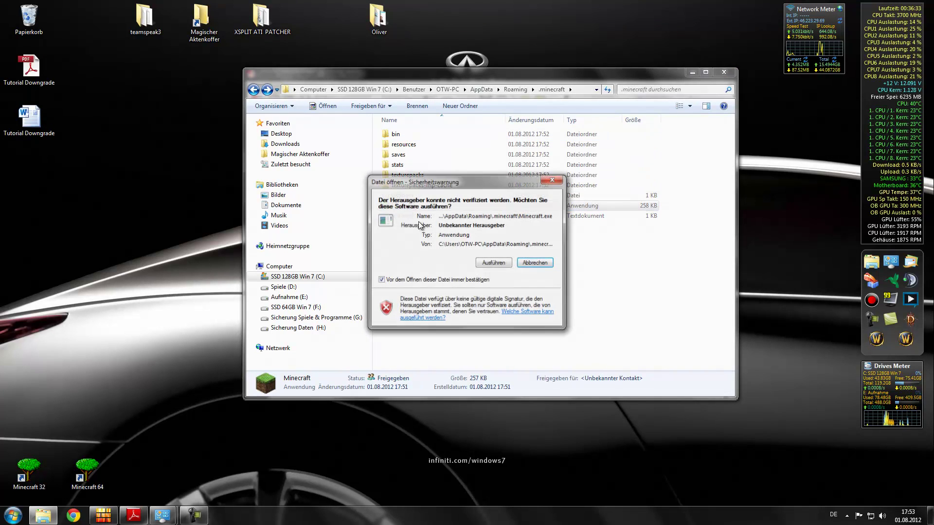
click(491, 266)
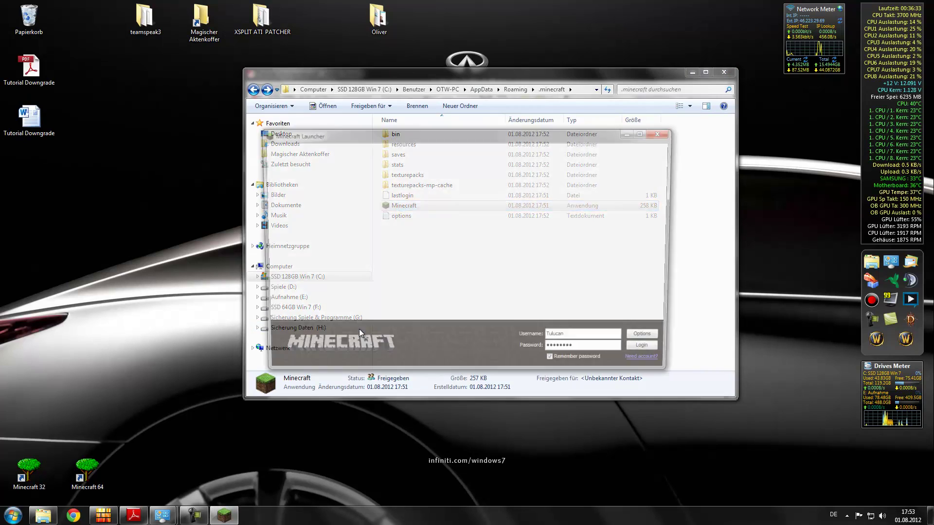
click(652, 356)
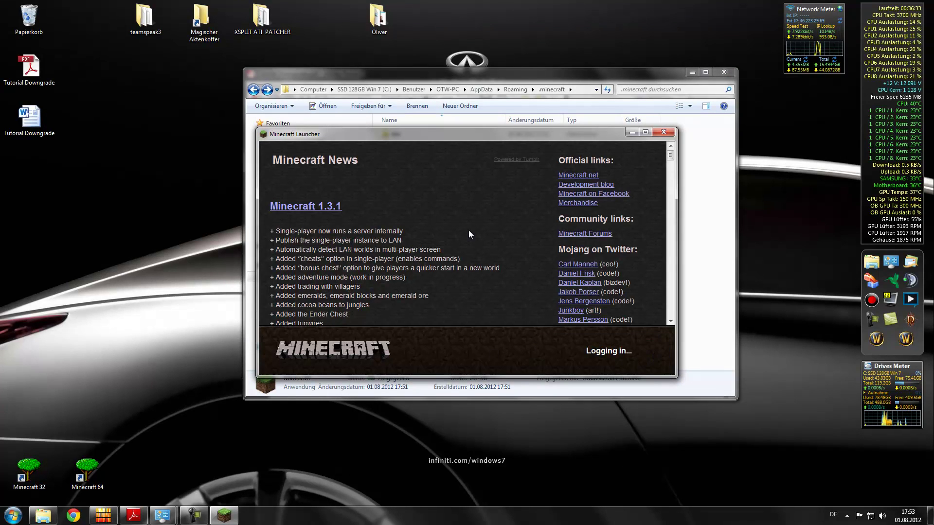